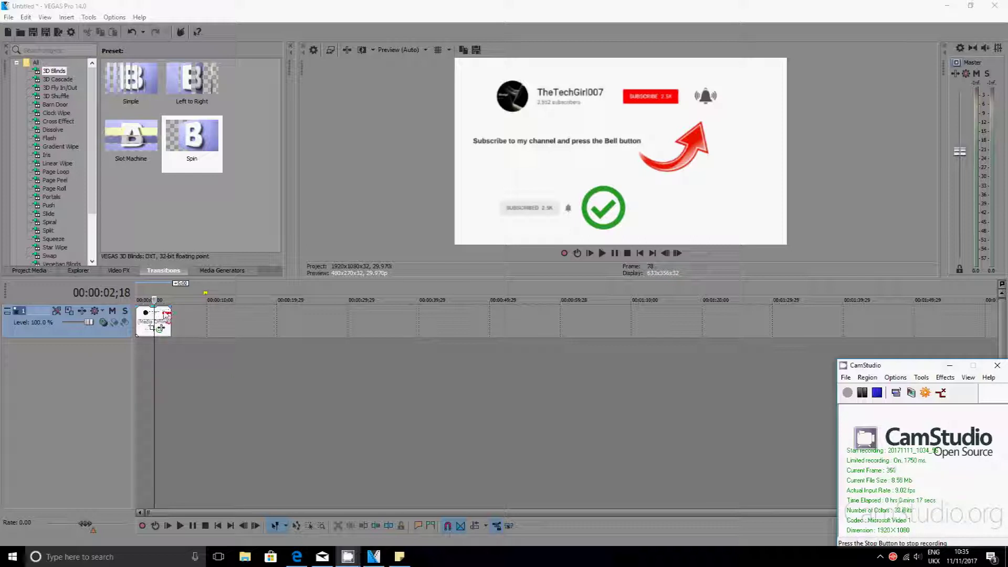
- Split the subscribe-reminder image clip into two events at 00:00:02;18
left_click(165, 315)
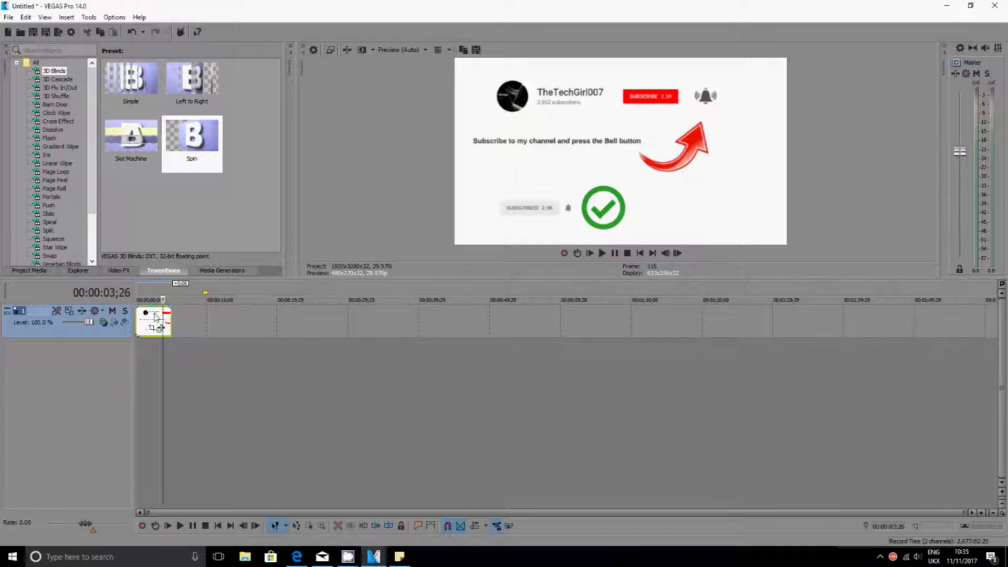
left_click(154, 314)
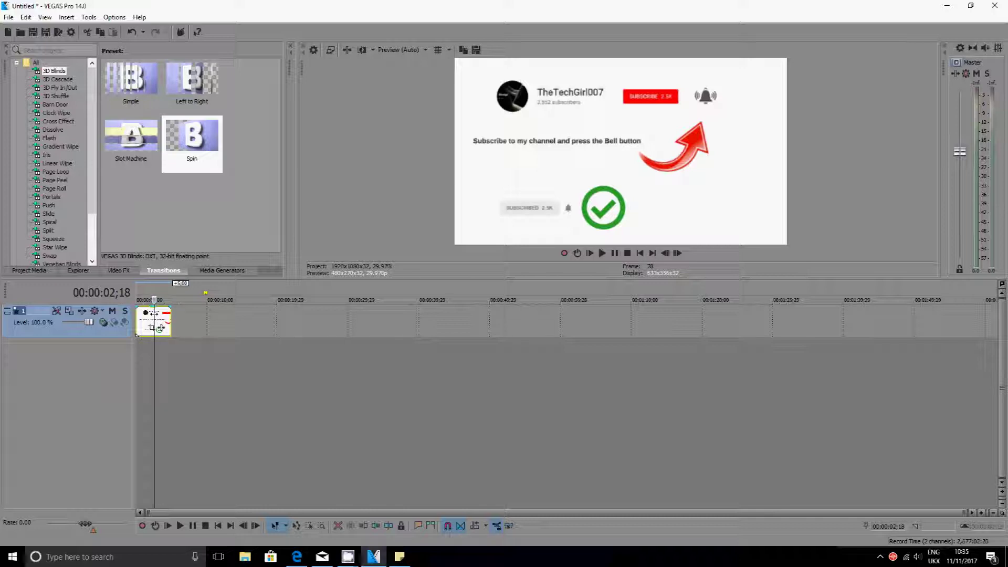
key("s")
left_click(159, 344)
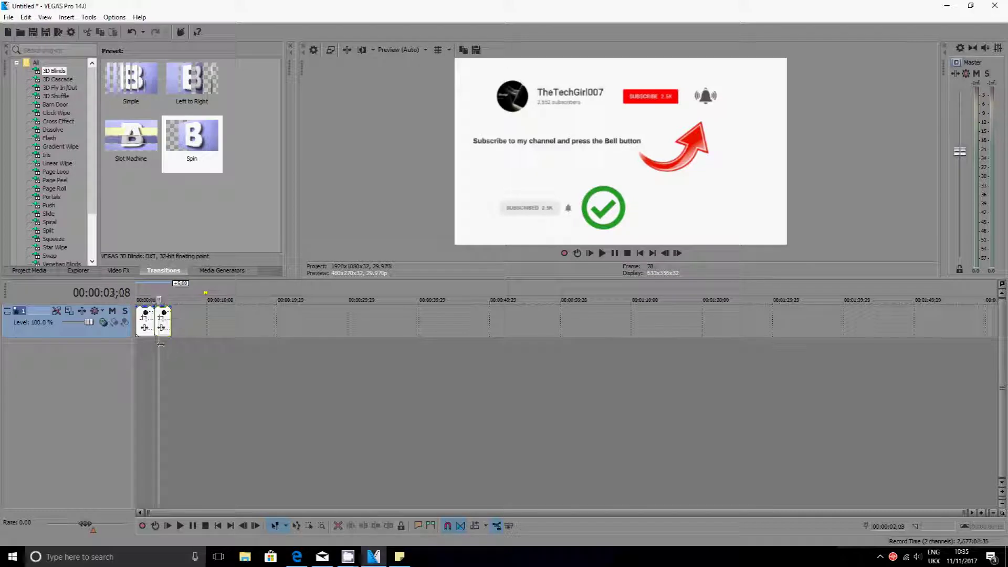
left_click(154, 342)
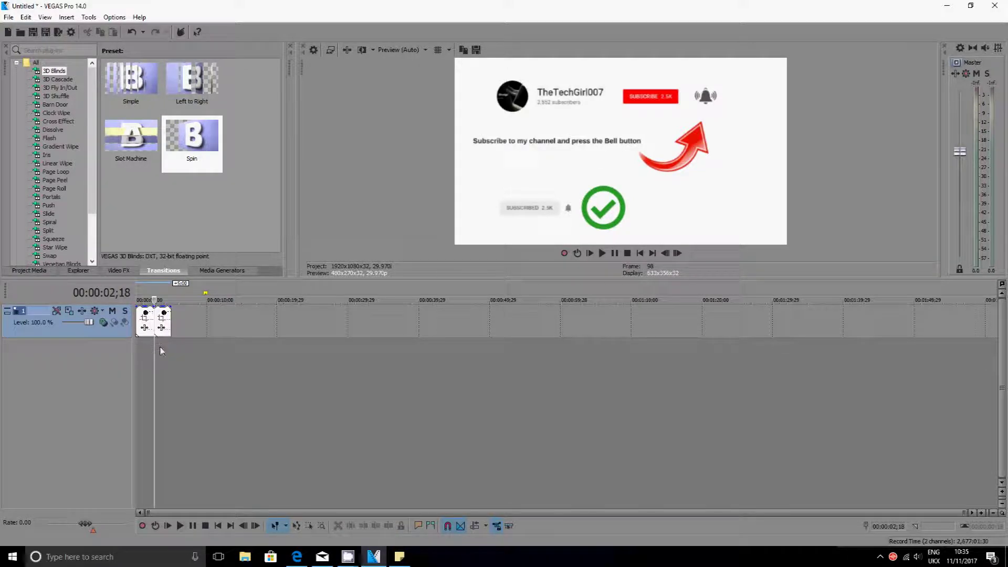
left_click_drag(153, 342, 155, 345)
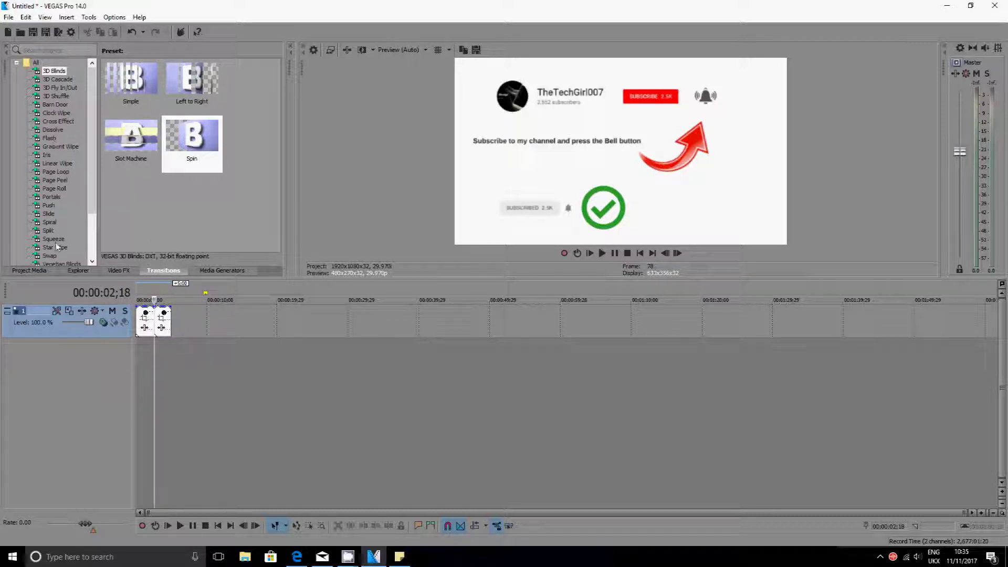
left_click(54, 71)
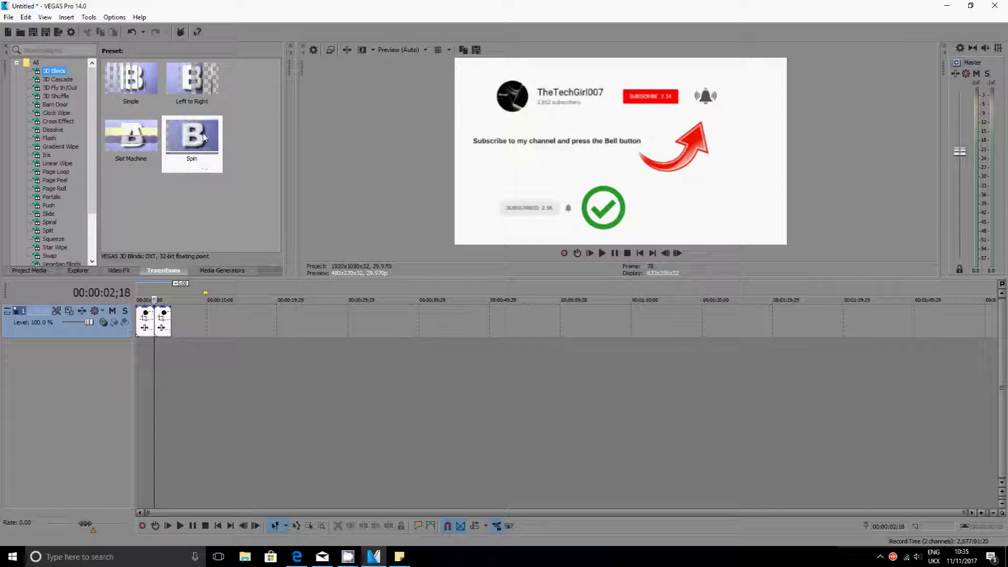
left_click_drag(205, 137, 156, 335)
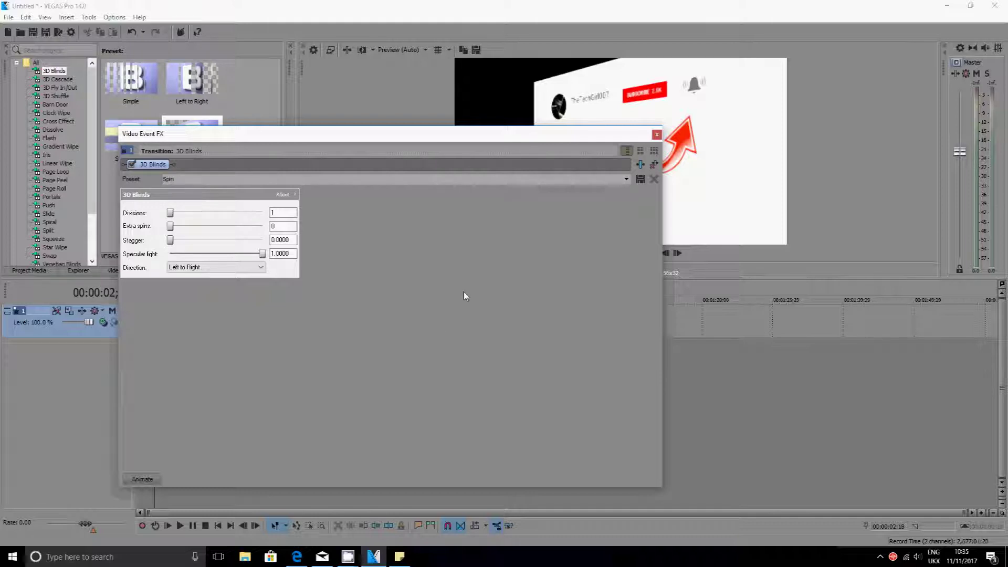
- Raise the 3D Blinds Spin transition's Divisions through 6 and 7 up to 12
left_click_drag(170, 212, 203, 223)
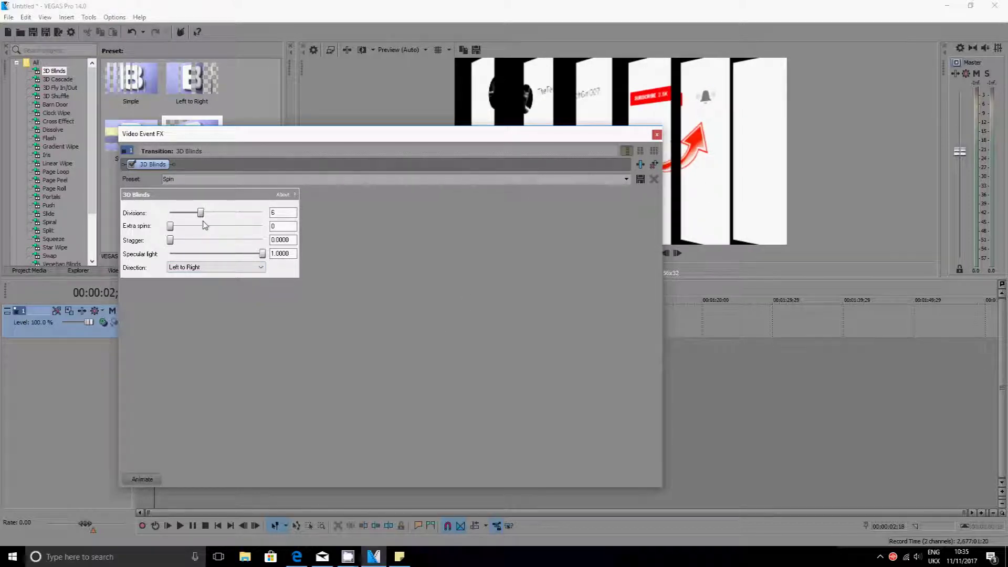
left_click_drag(205, 225, 209, 226)
left_click_drag(394, 140, 529, 296)
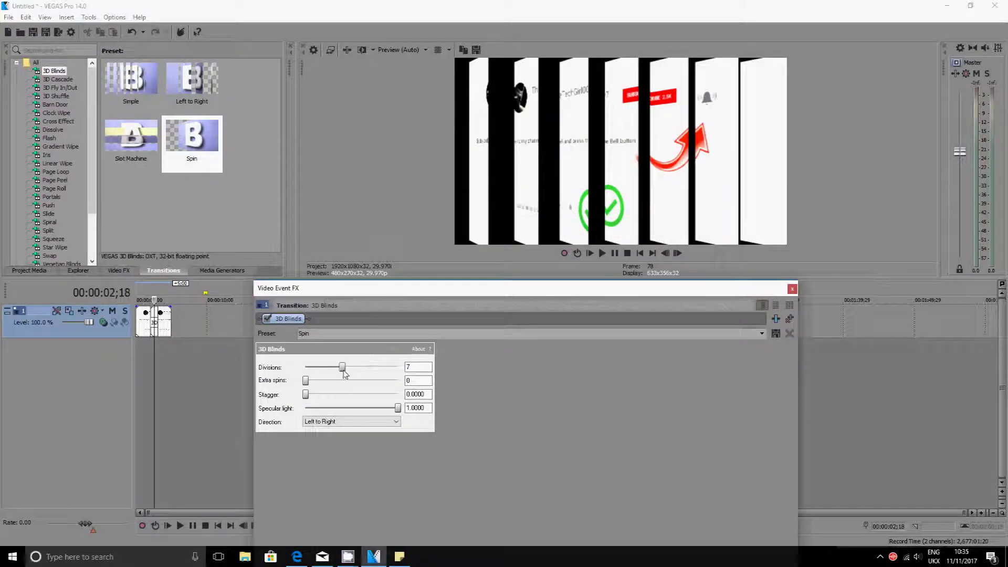
left_click_drag(346, 372, 307, 372)
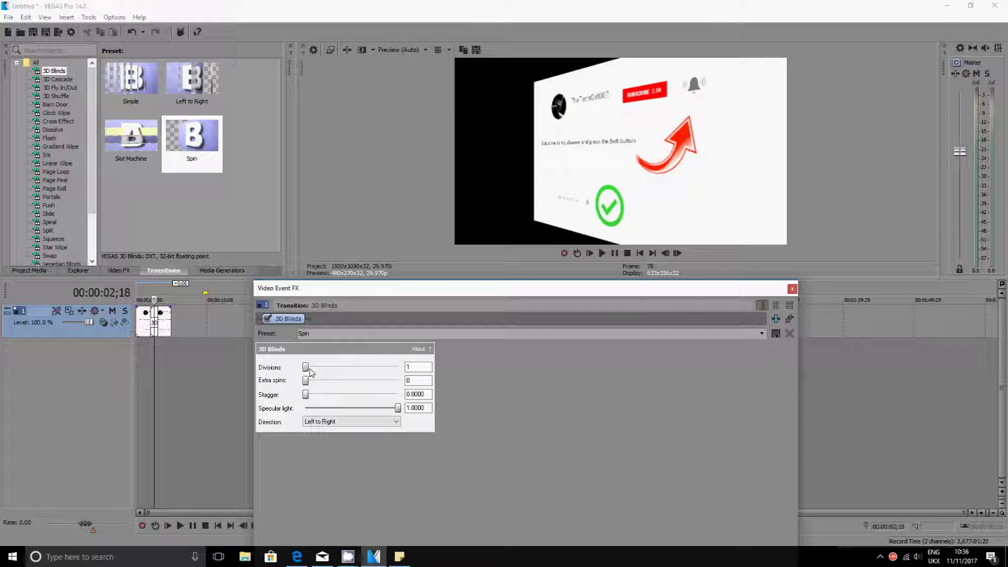
- Try 6 divisions and extra spins, then set Divisions back to 1
left_click_drag(310, 371, 340, 375)
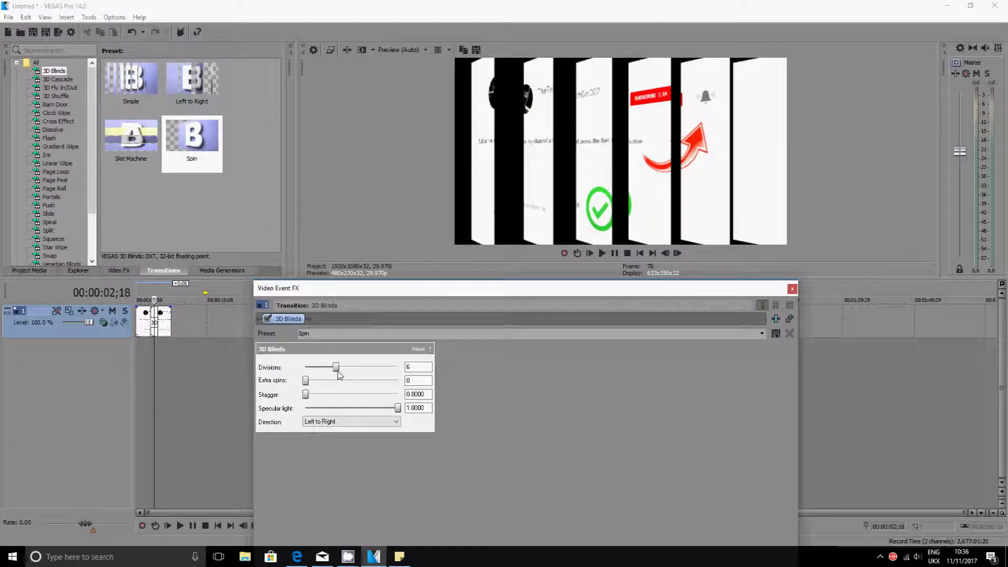
scroll(340, 375, "down", 1)
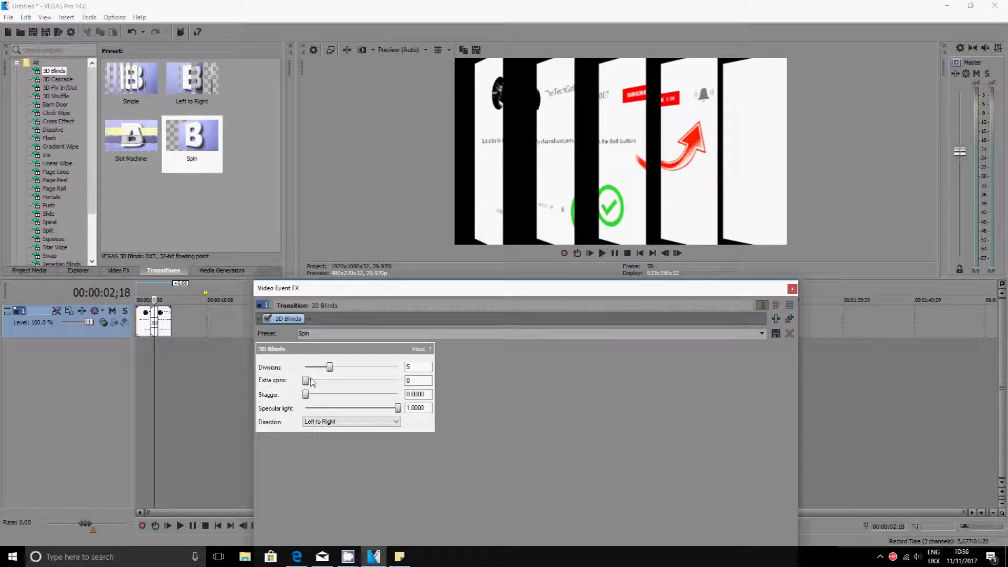
mouse_move(310, 382)
left_mouse_down()
mouse_move(353, 382)
mouse_move(305, 383)
left_mouse_up()
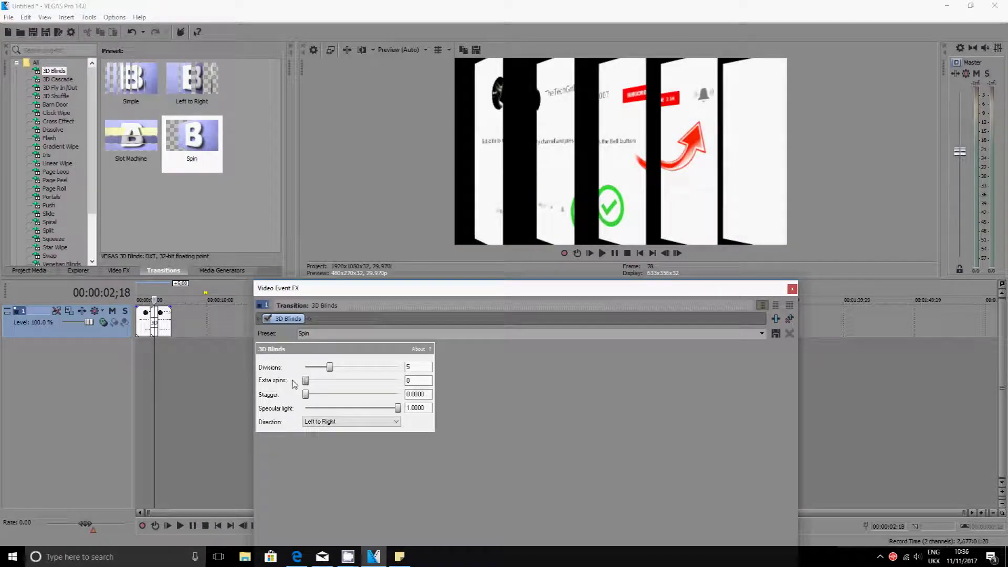
left_click_drag(330, 367, 310, 367)
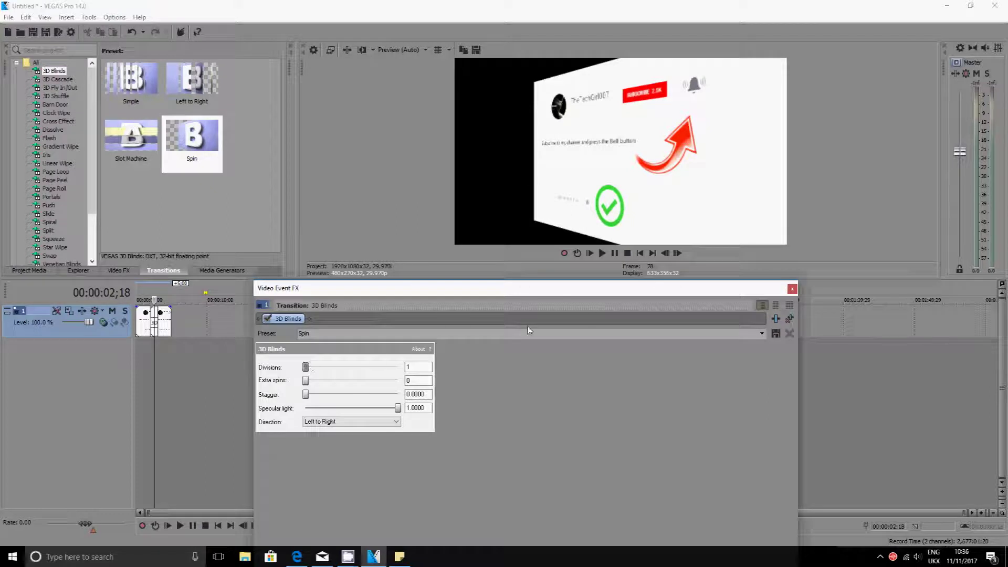
- Close the transition settings and play from the project start to preview the spin, then pause
left_click(792, 289)
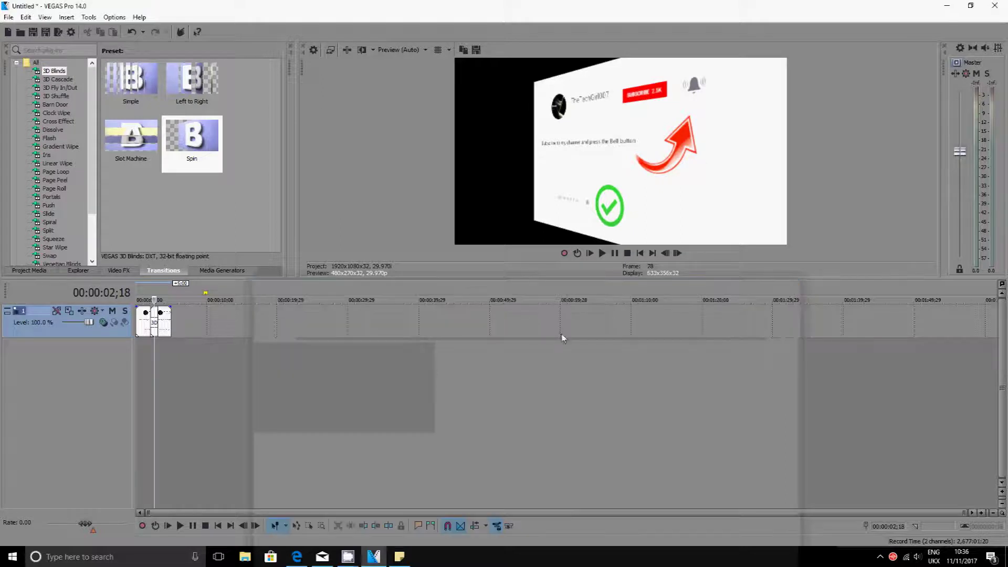
left_click(205, 362)
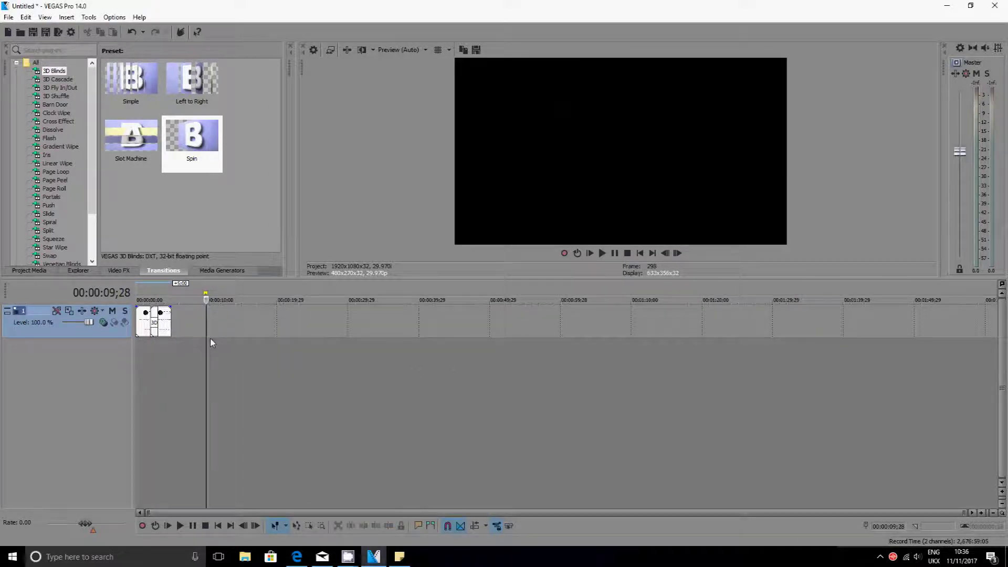
key("ctrl+Home")
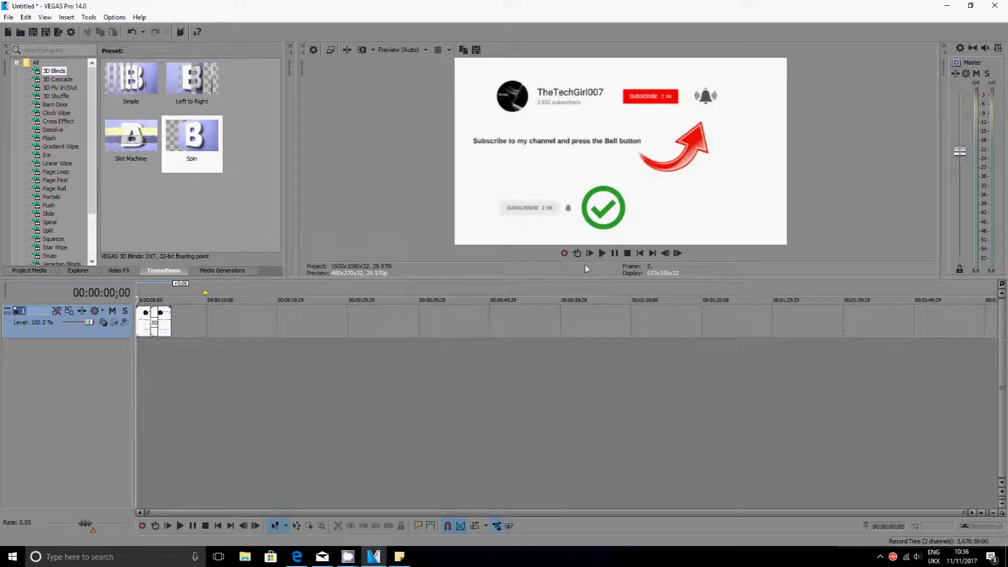
left_click(602, 253)
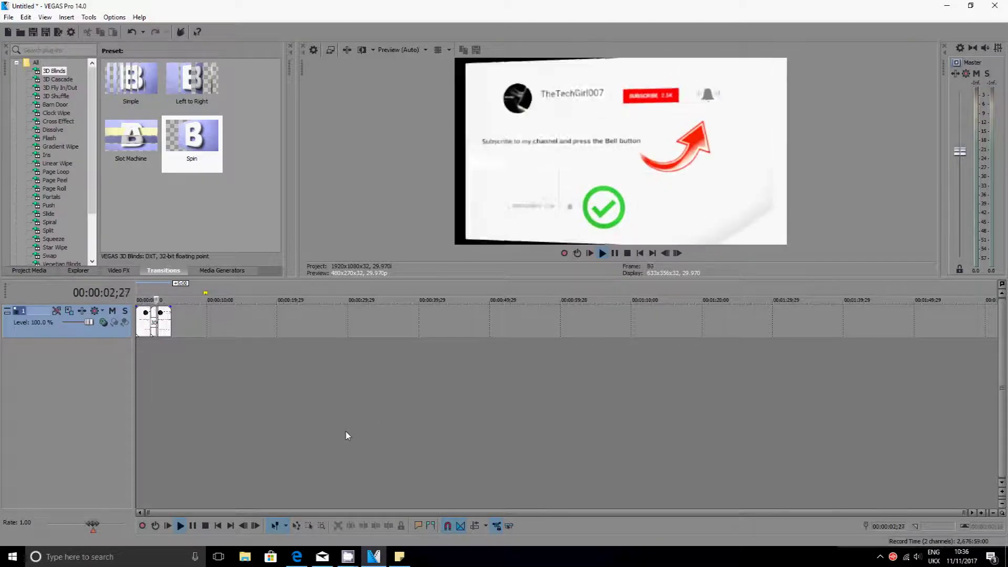
left_click(615, 253)
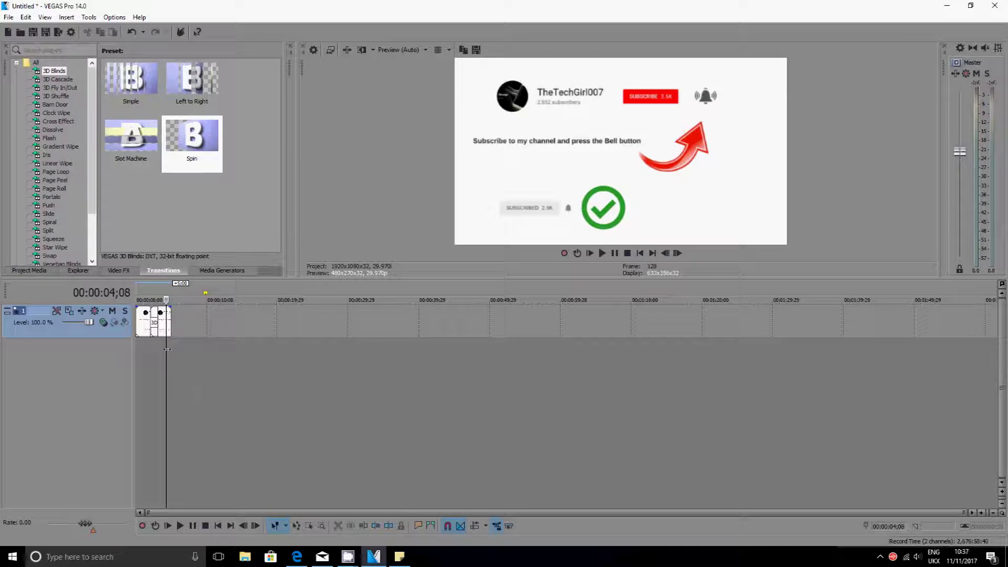
- Move the playhead to 00:00:02;03, zoom in on the transition, and reopen its 3D Blinds settings
left_click_drag(165, 349, 150, 350)
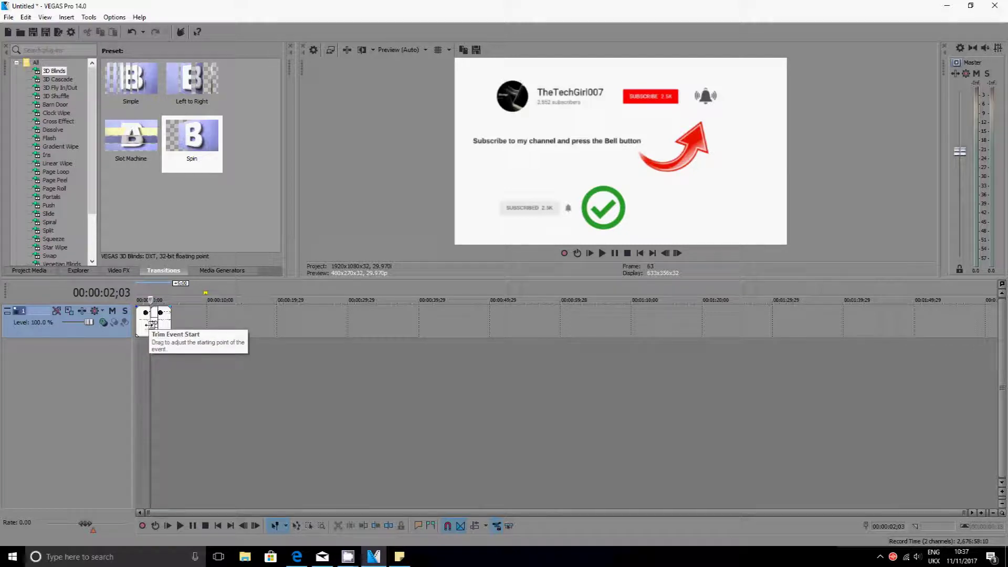
scroll(150, 325, "up", 3)
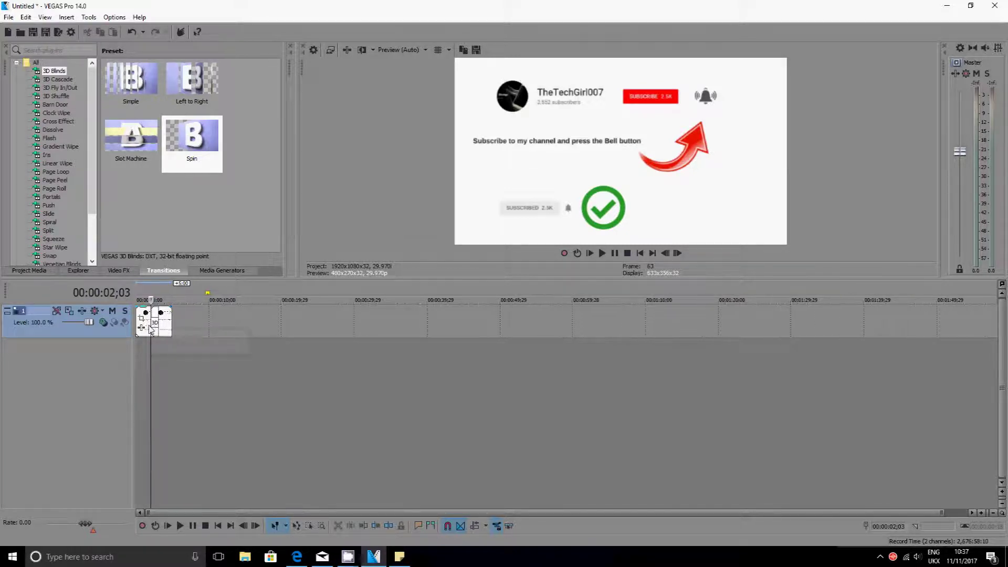
scroll(150, 328, "up", 2)
scroll(151, 329, "up", 4)
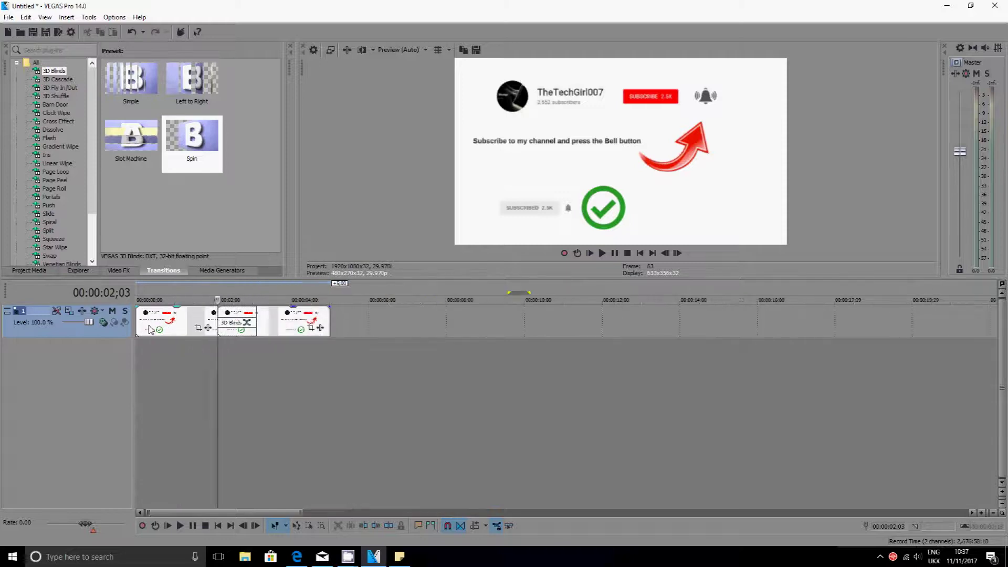
scroll(151, 329, "up", 3)
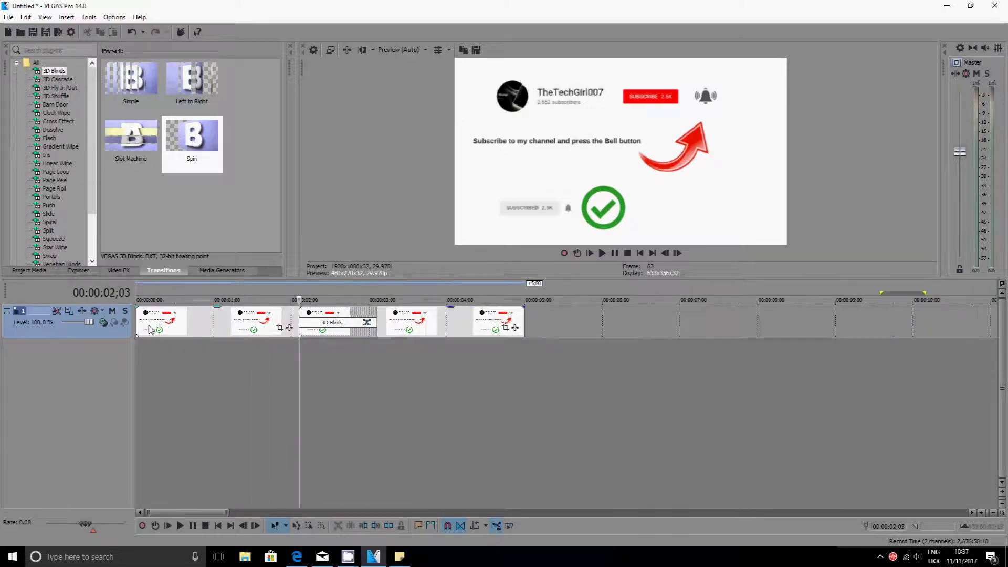
scroll(151, 329, "up", 2)
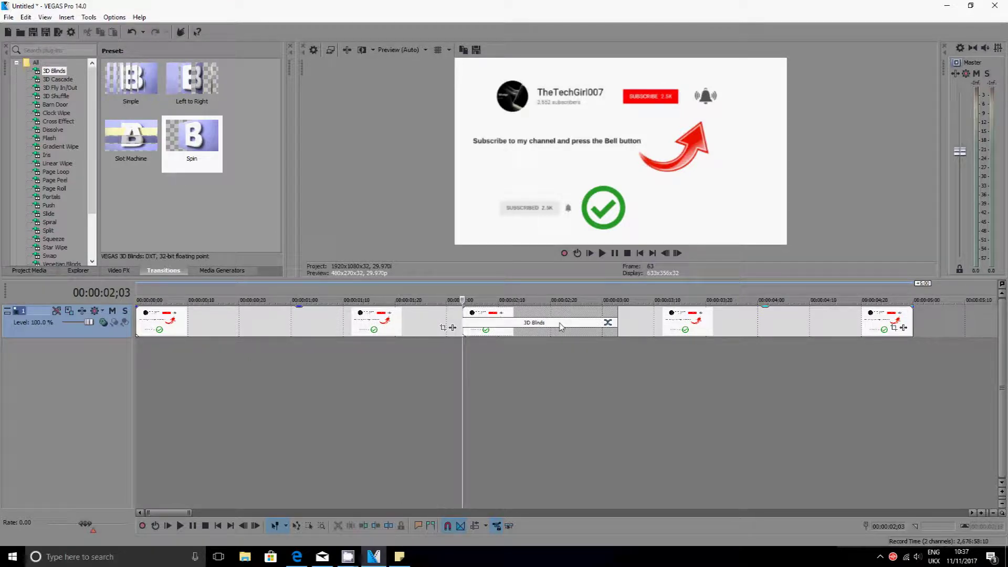
left_click(607, 323)
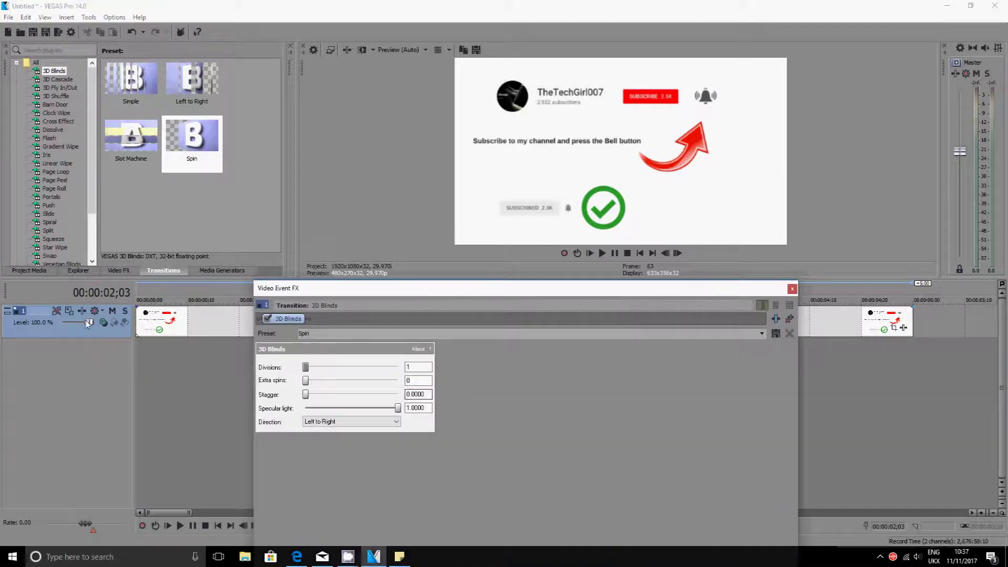
- Remove the 3D Blinds plug-in from the transition and put the playhead at 00:00:01;24
left_click(789, 320)
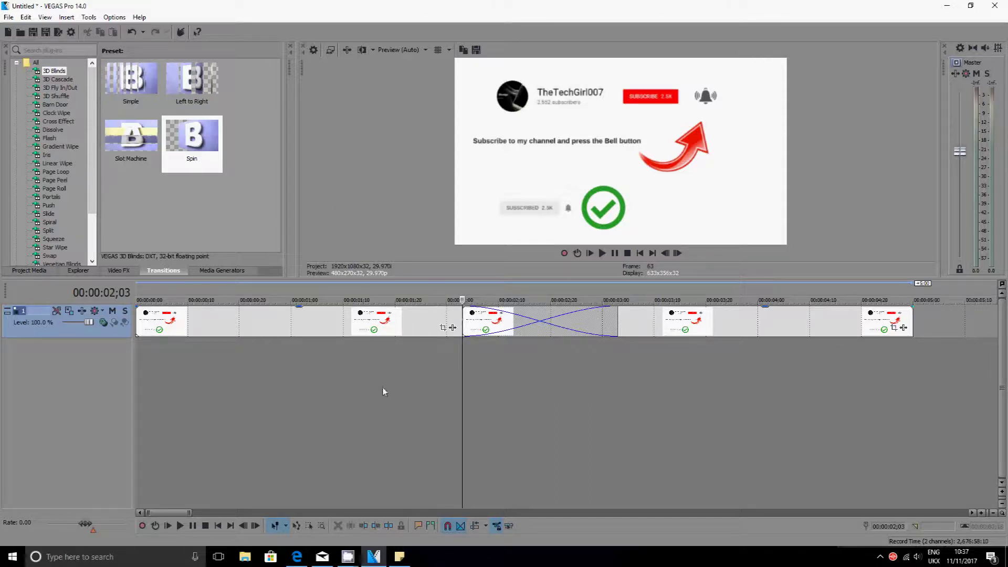
left_click(436, 407)
- Play the project from the start through to 00:00:05;00 to preview the plain crossfade
left_click(416, 408)
scroll(418, 409, "up", 4)
scroll(417, 405, "down", 10)
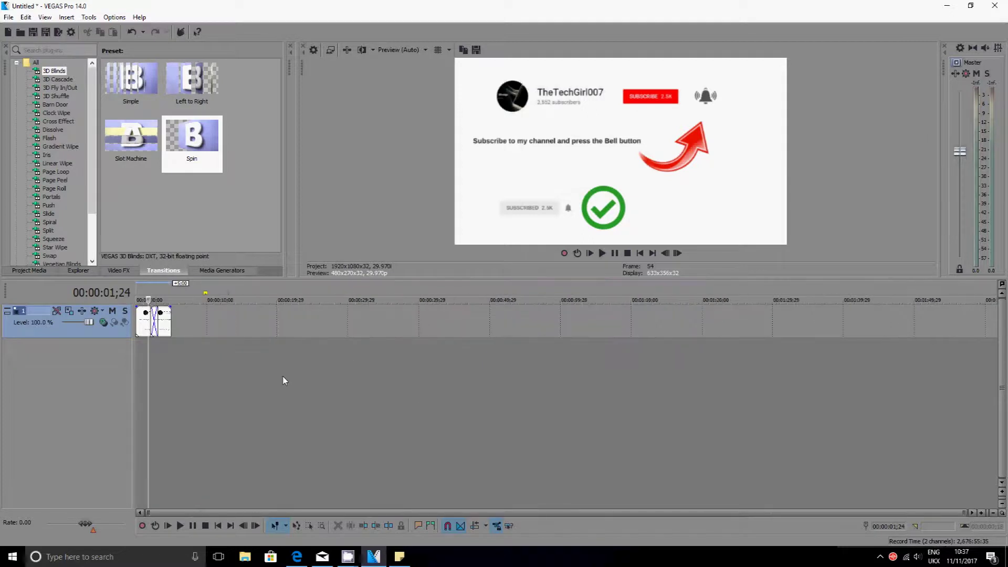
left_click(138, 370)
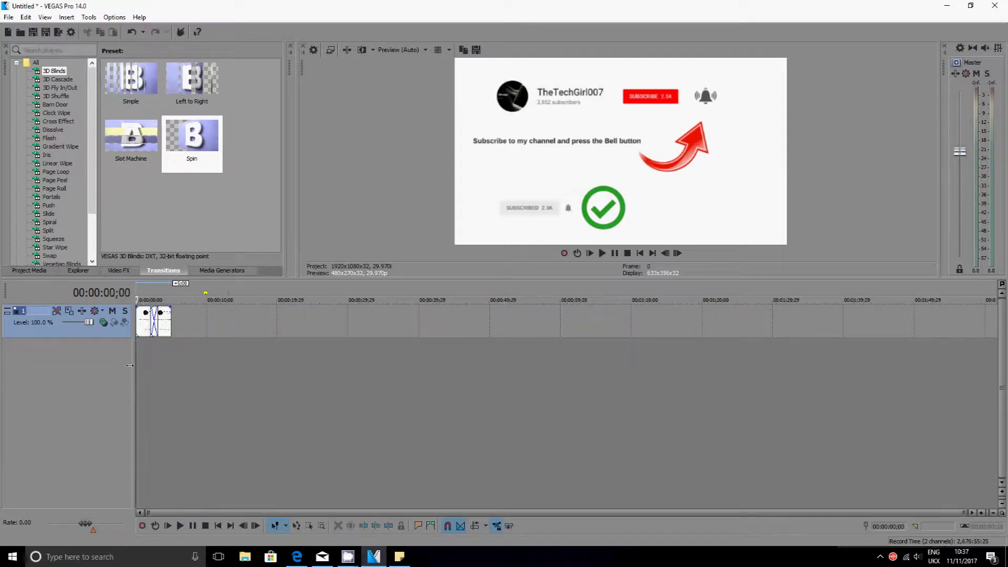
left_click(602, 254)
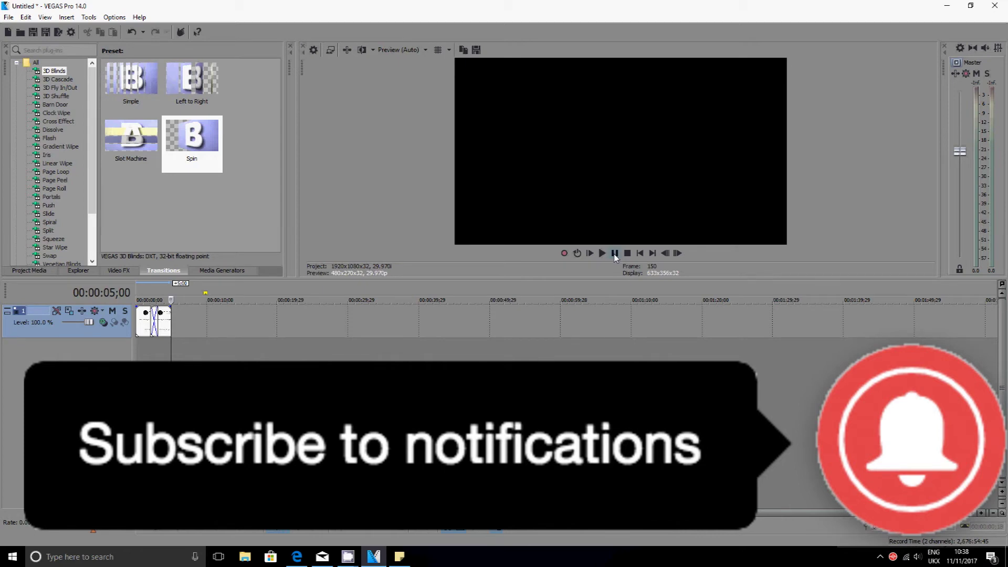
left_click(348, 556)
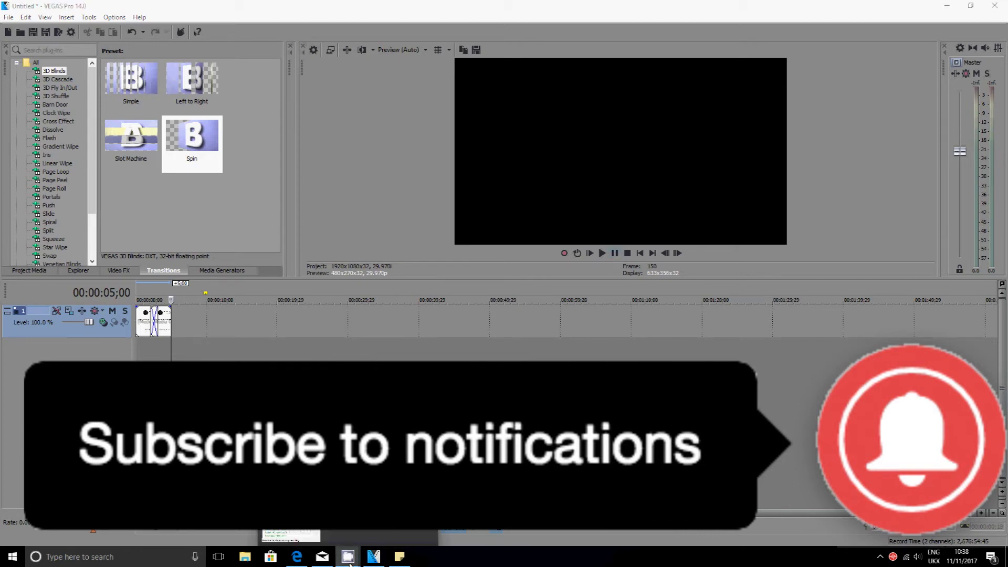